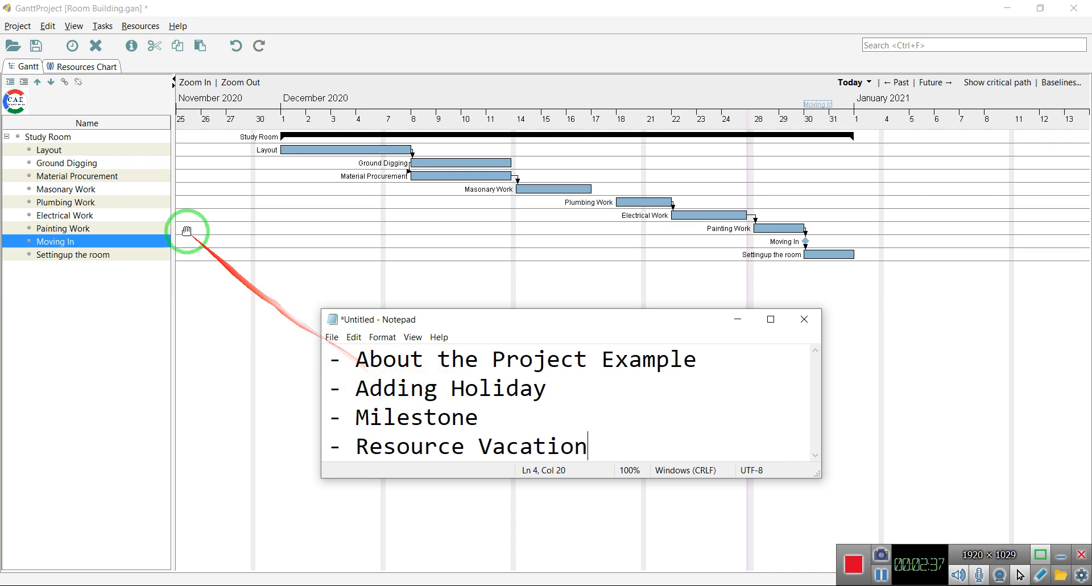
Examine the one-off holidays in the project calendar settings and the date choices for a new entry, and return to the Gantt timeline.
left_click(17, 26)
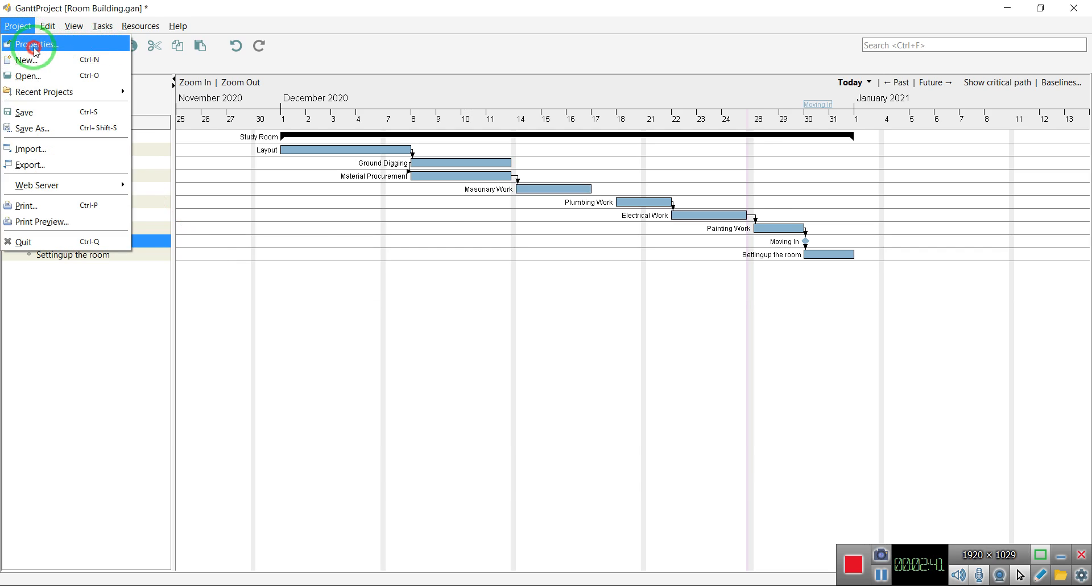
left_click(26, 44)
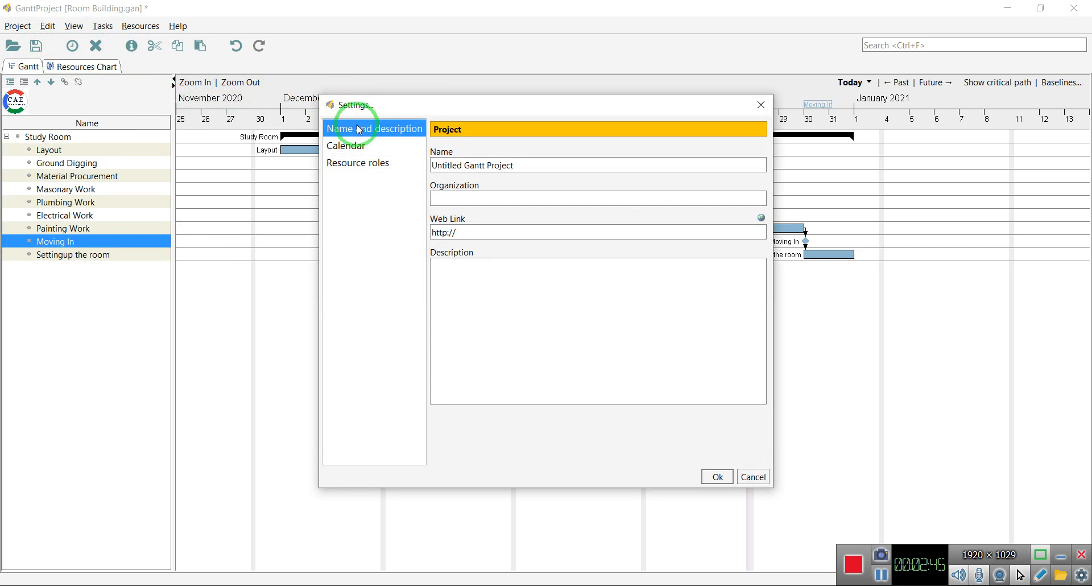
left_click(341, 148)
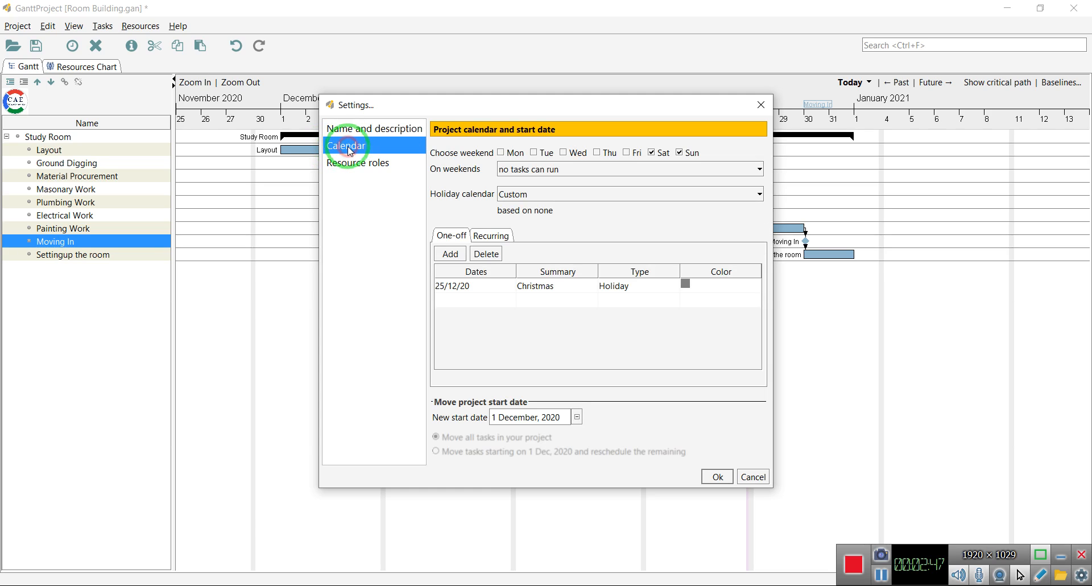
left_click(458, 257)
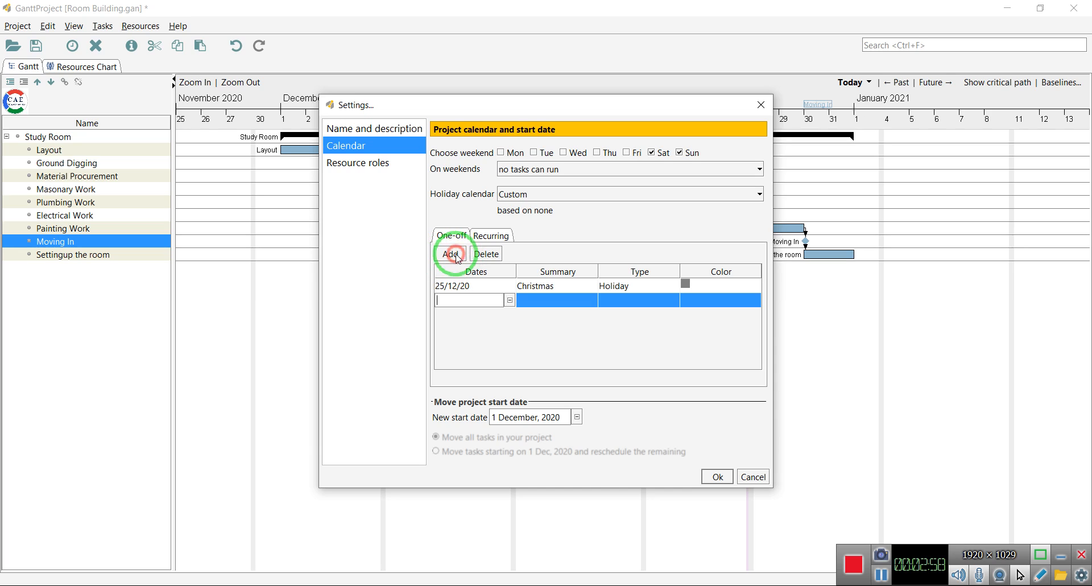
left_click(510, 300)
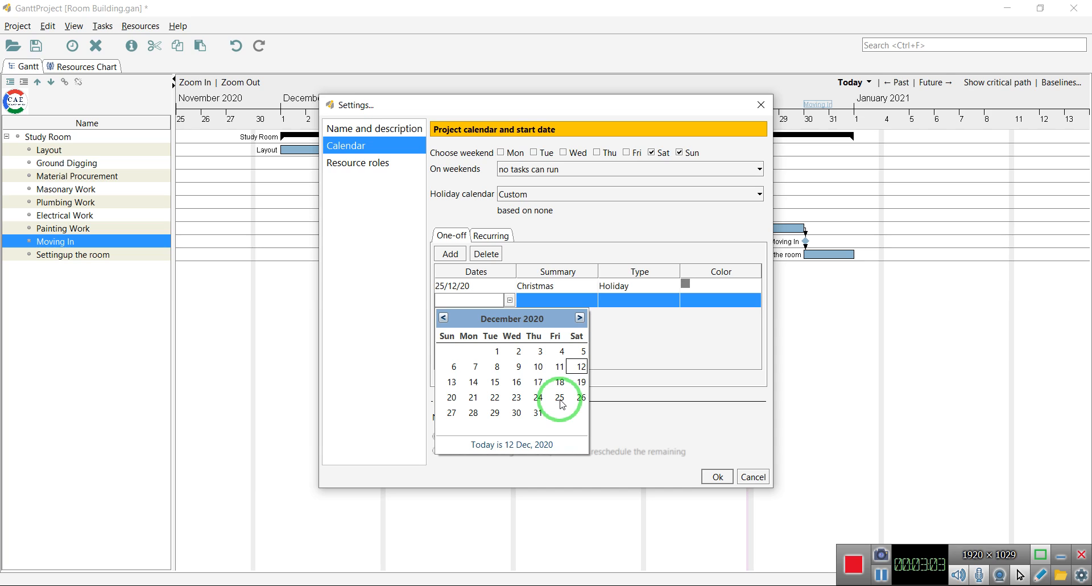
left_click(551, 298)
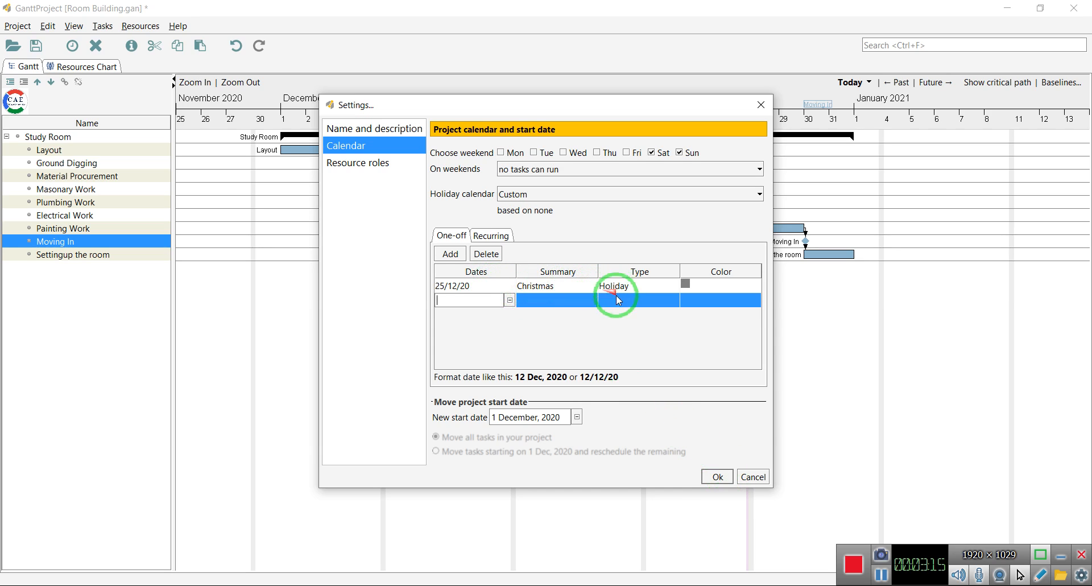
left_click(715, 477)
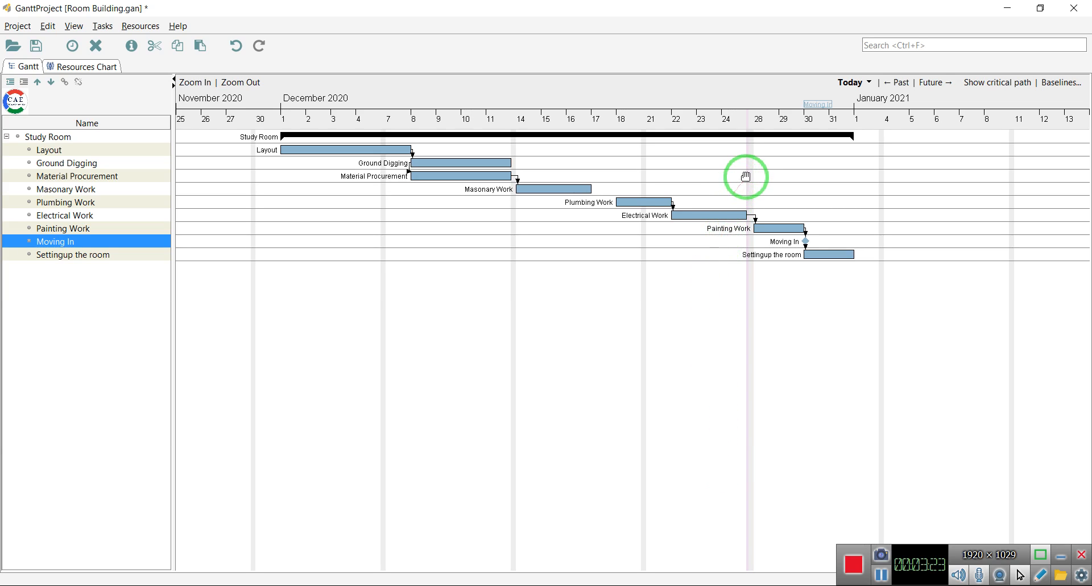
mouse_move(751, 165)
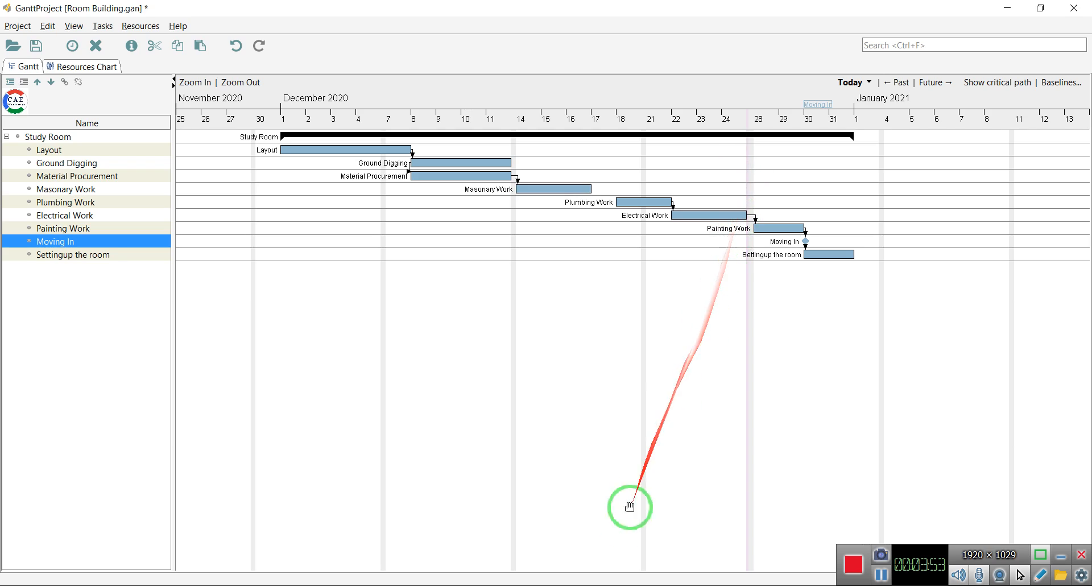
Highlight "Milestone" in the Notepad outline, and inspect the milestone option in the Moving In task's properties.
left_click(586, 585)
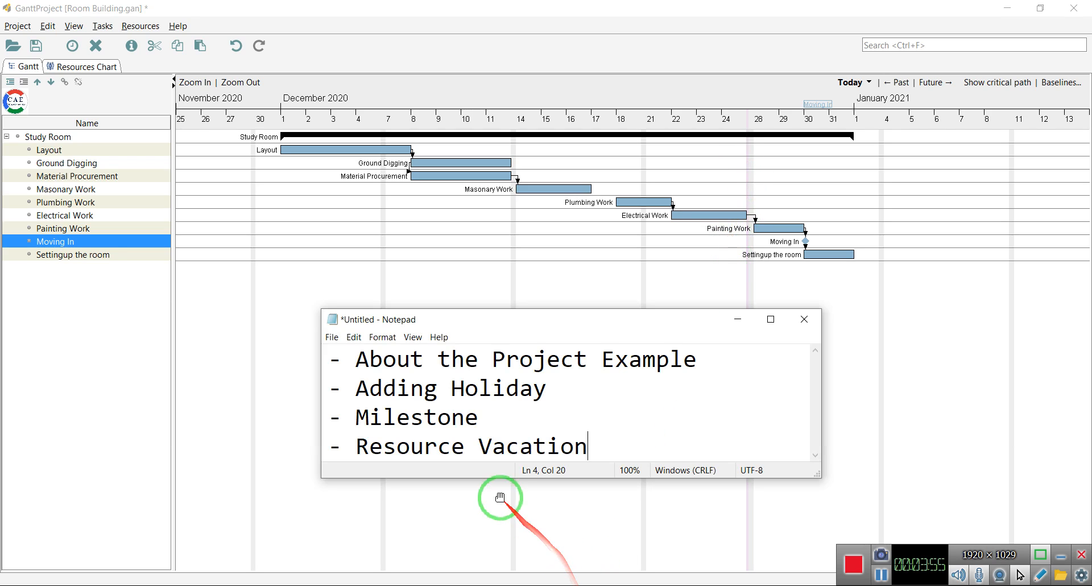
left_click_drag(358, 418, 473, 412)
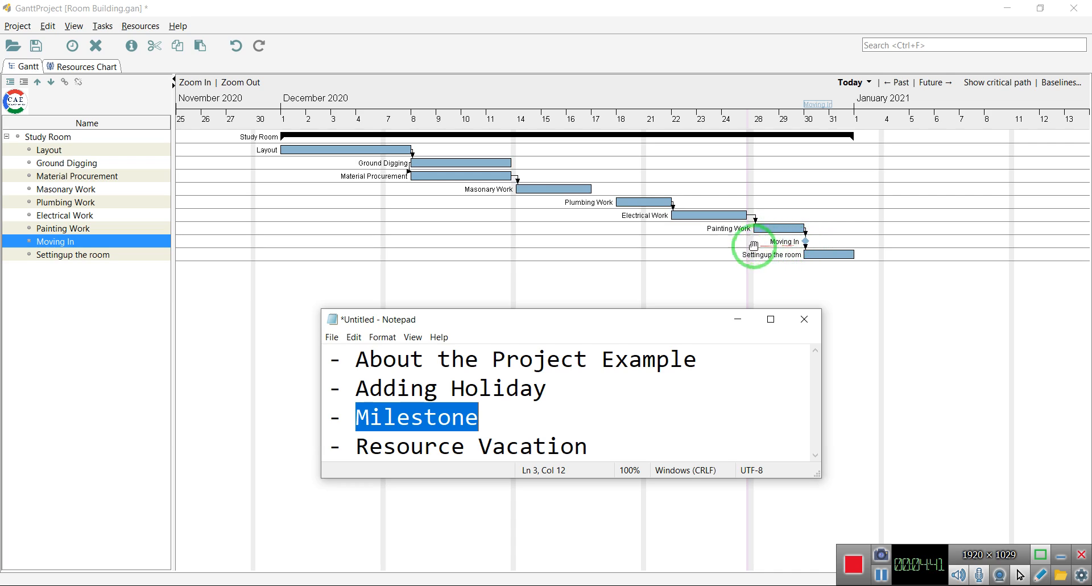
right_click(89, 243)
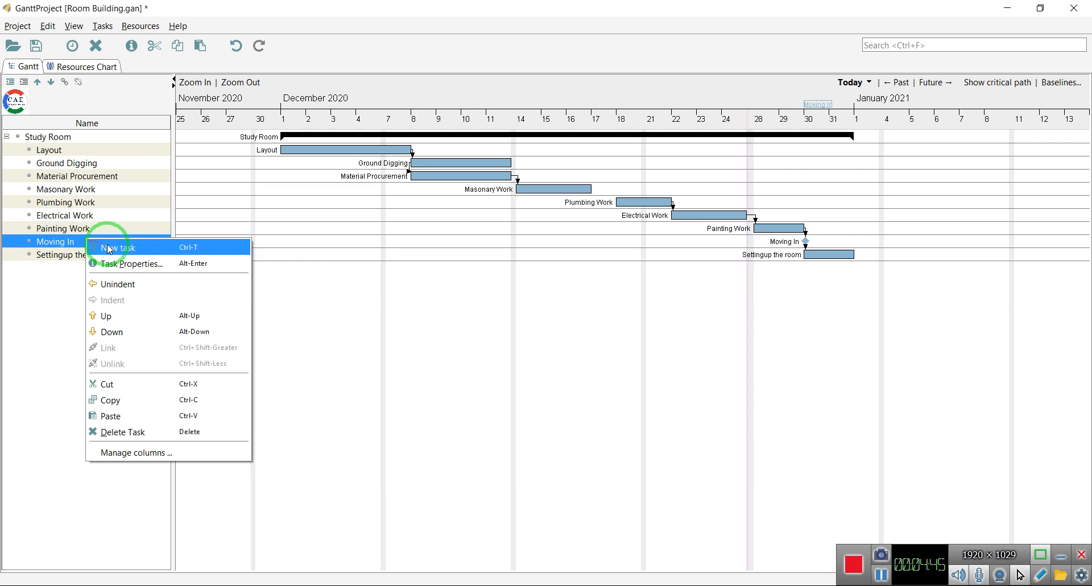
left_click(137, 262)
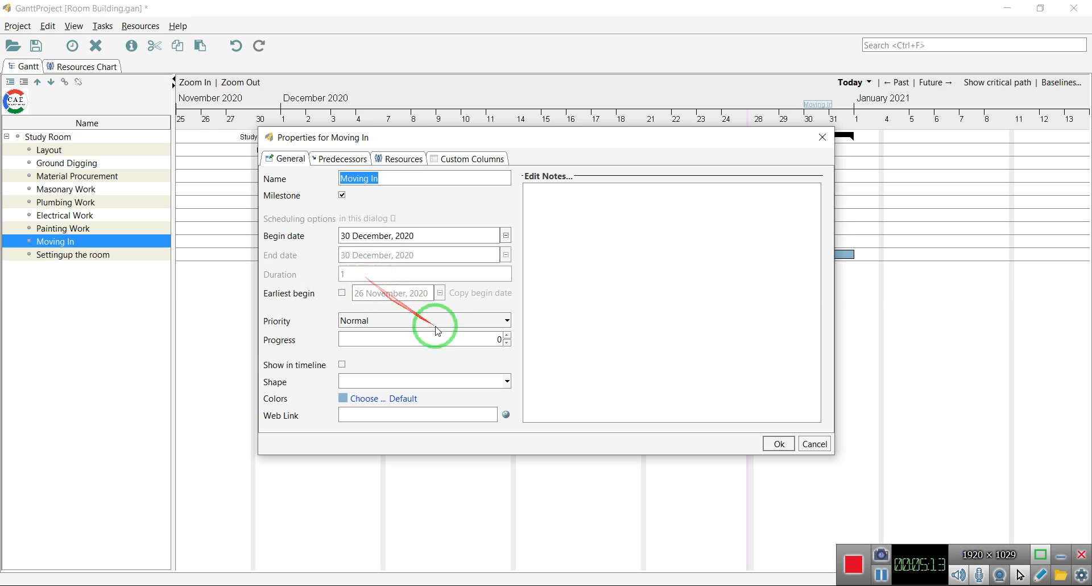
left_click(818, 449)
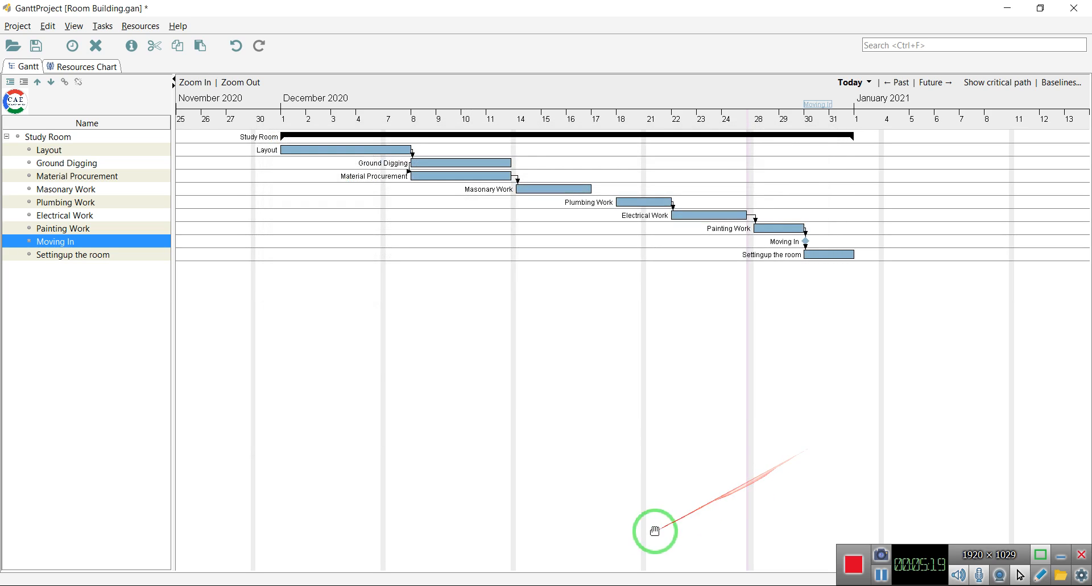
Highlight "Resource Vacation" in the Notepad outline, and view the general properties of resource R4 in GanttProject.
left_click(593, 585)
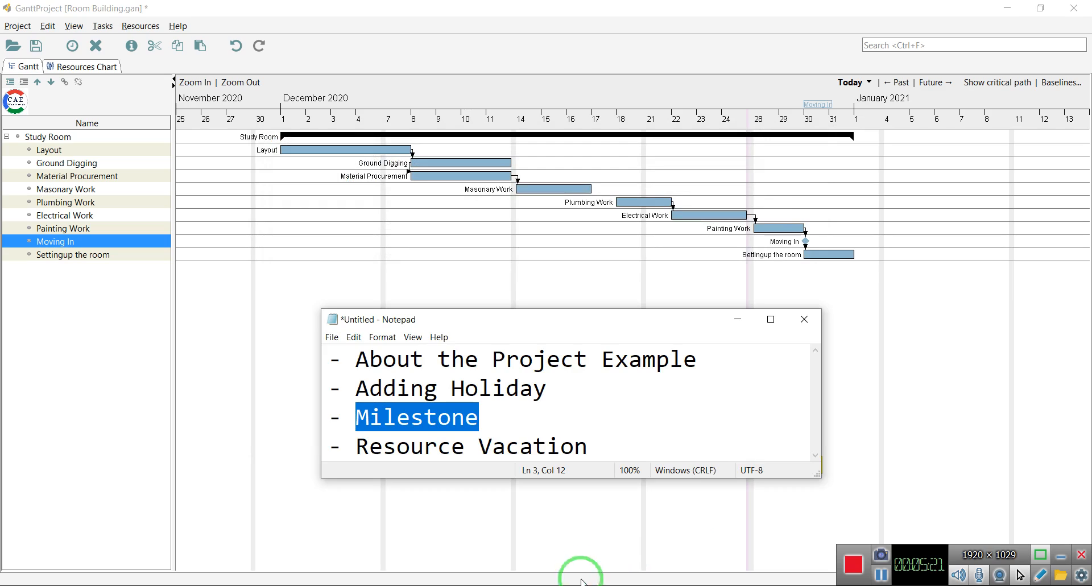
left_click(461, 448)
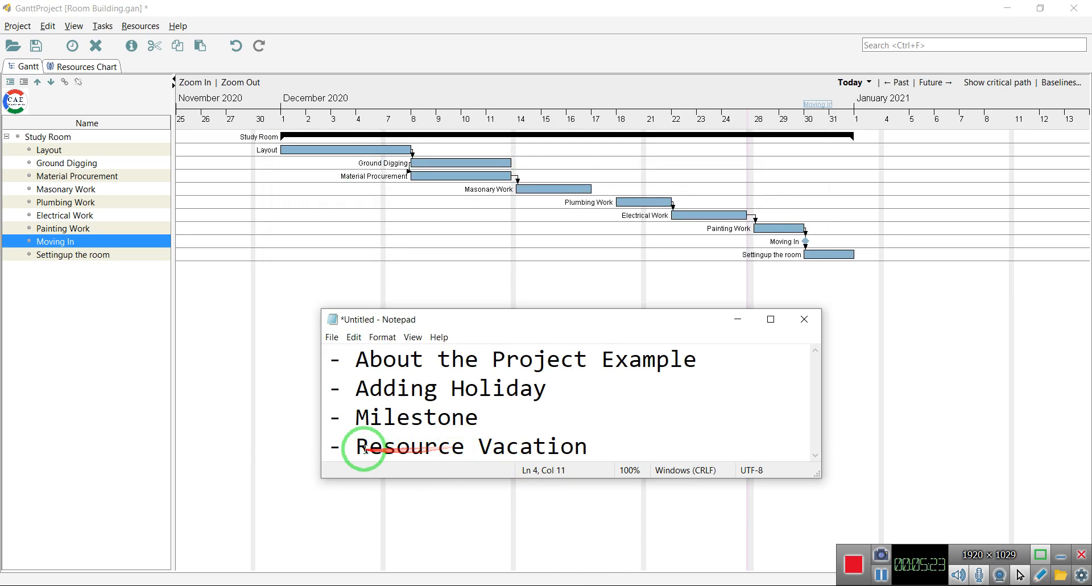
left_click_drag(356, 450, 587, 448)
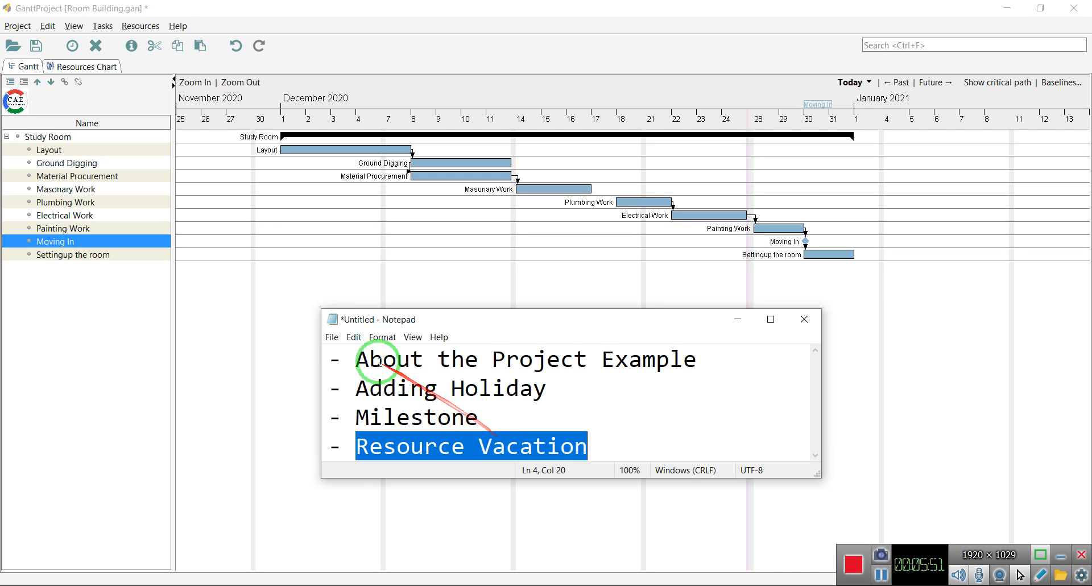
left_click(132, 31)
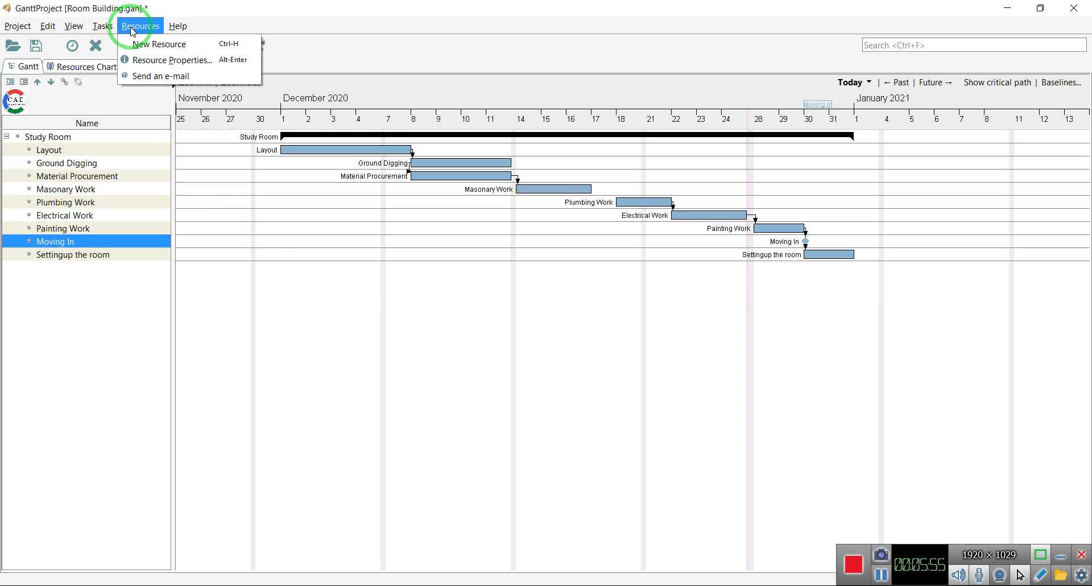
left_click(136, 56)
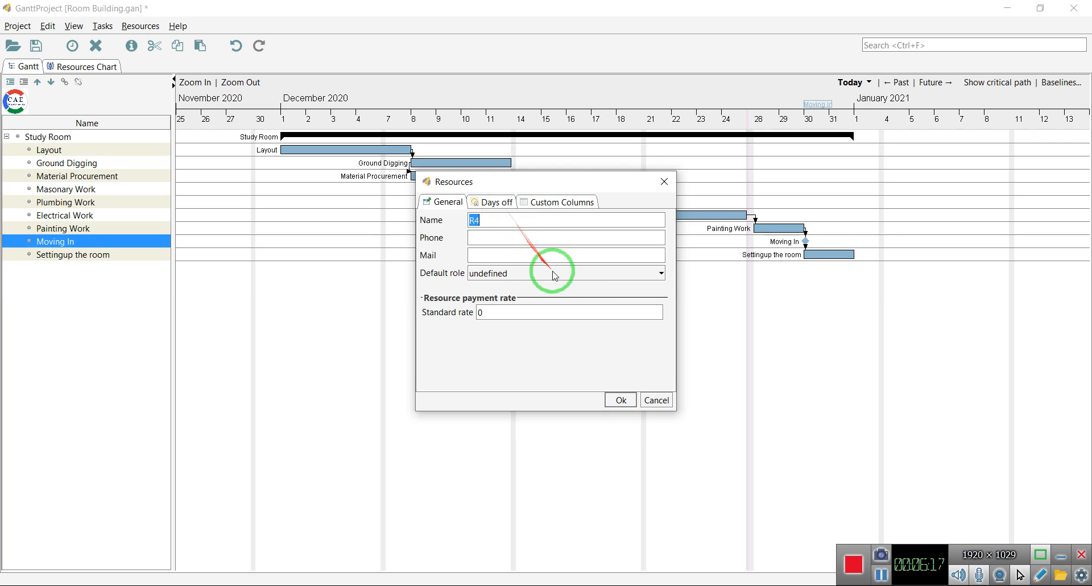
left_click(658, 401)
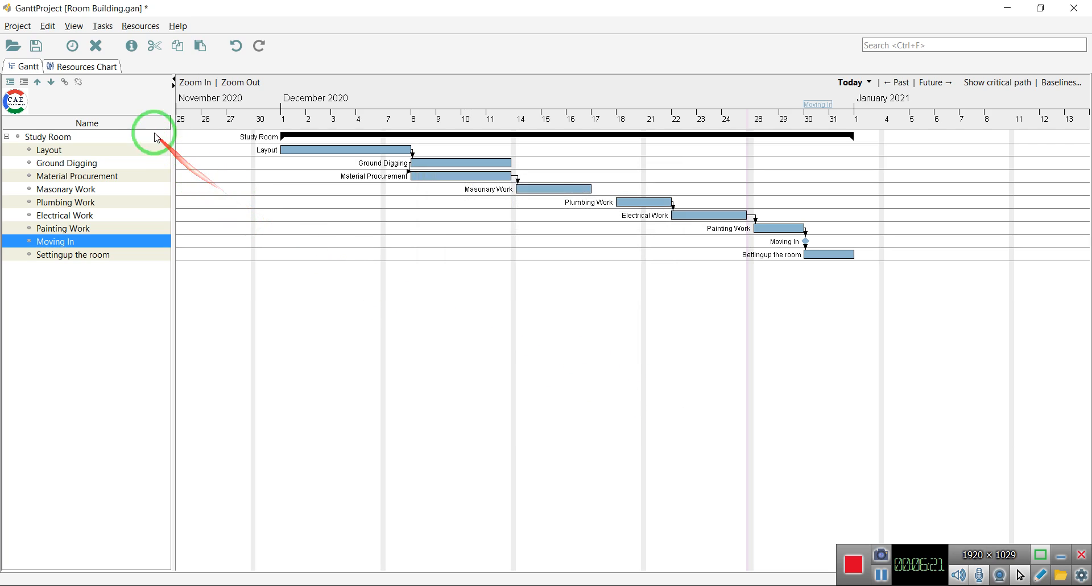
Examine the resource allocations in the Resources Chart, in particular the day-off block in the R4 row.
left_click(72, 68)
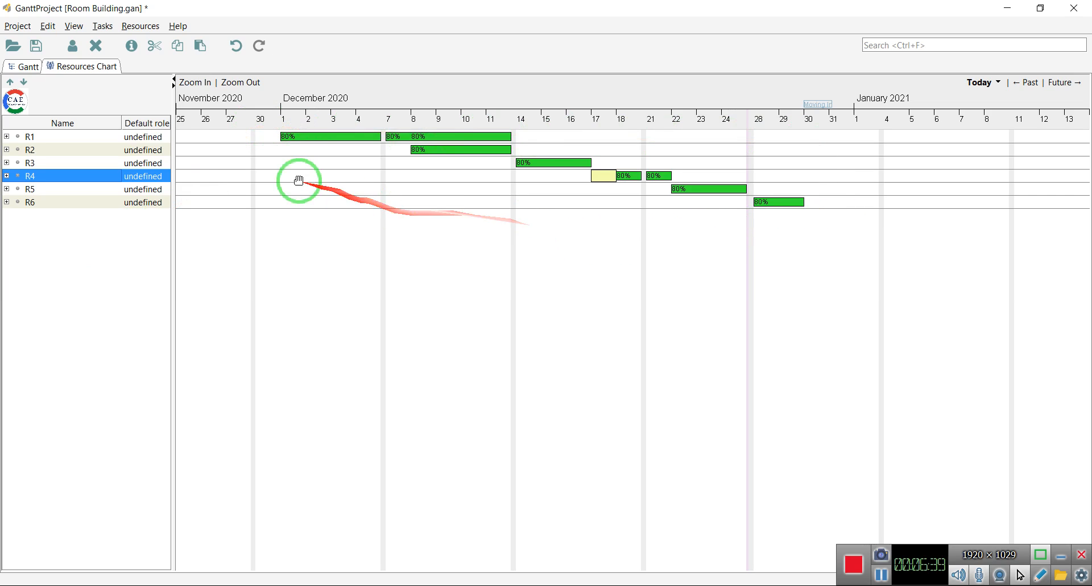
left_click_drag(269, 146, 41, 216)
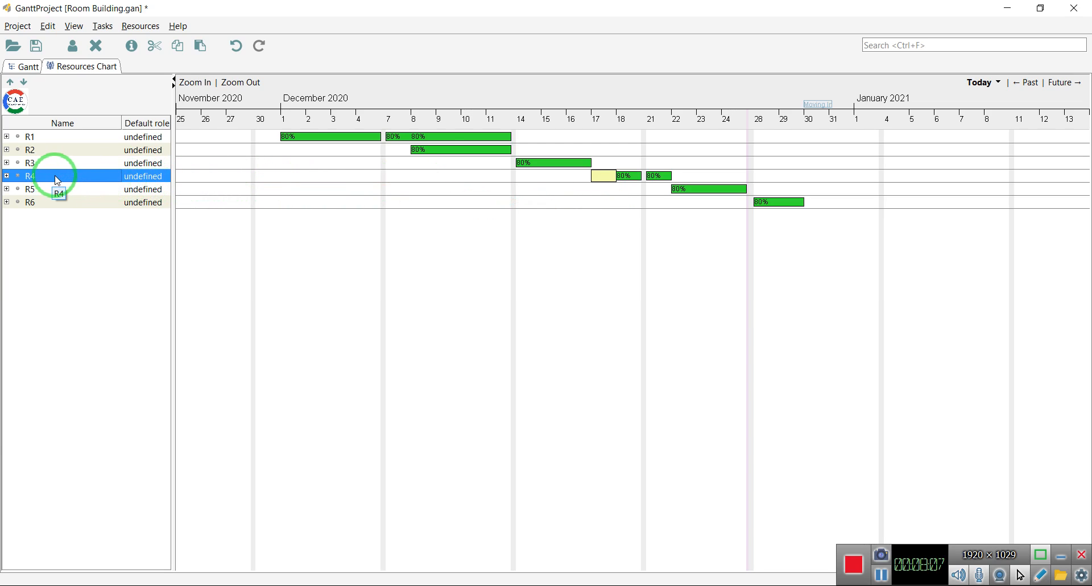
left_click_drag(70, 181, 611, 183)
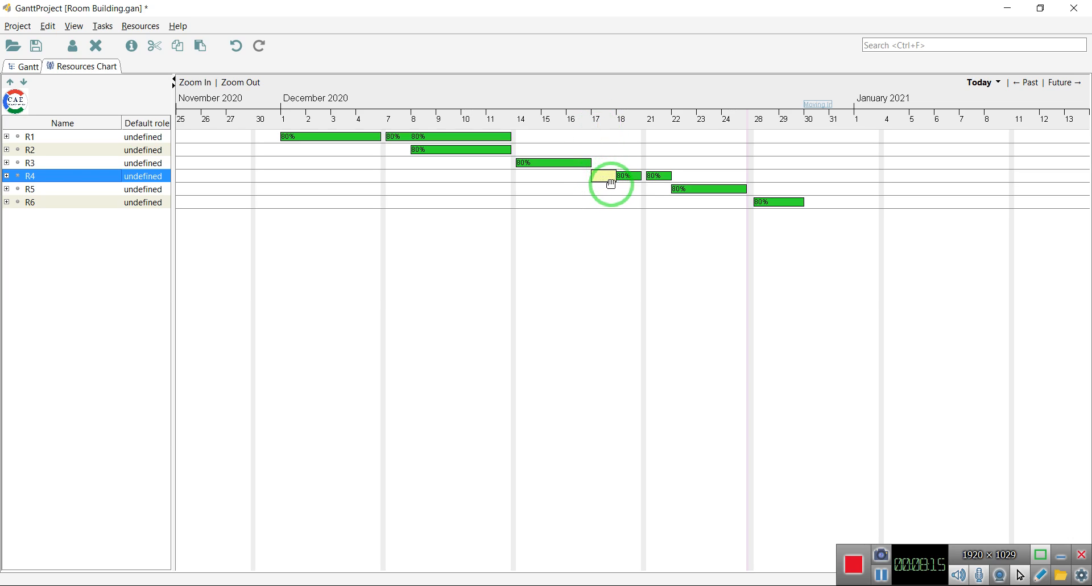
left_click_drag(611, 183, 56, 176)
Try 17 December 2020 as the start and end date of a day off for resource R4, and return to the Gantt chart.
right_click(59, 180)
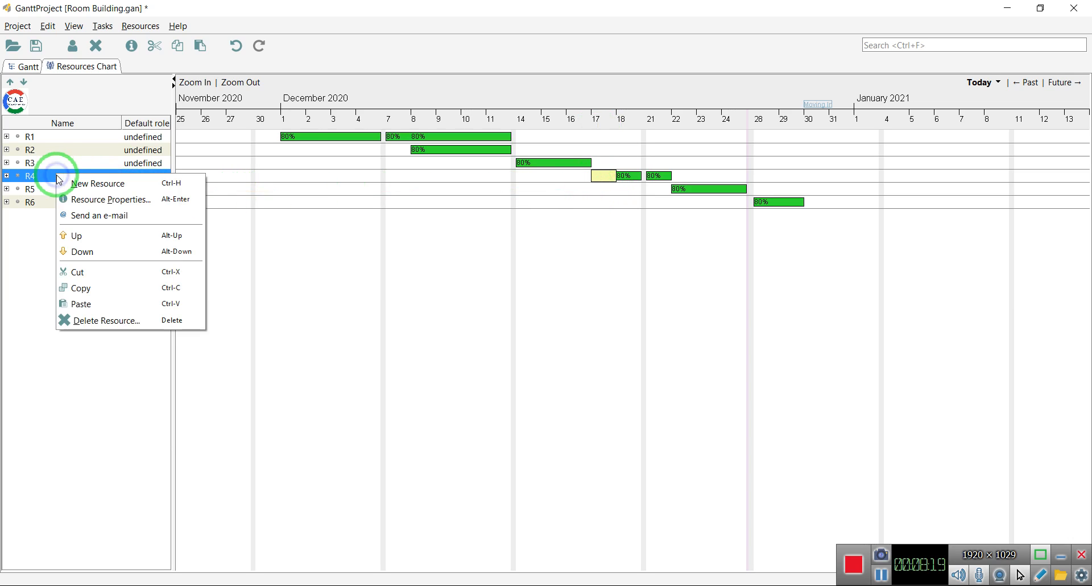
left_click(127, 201)
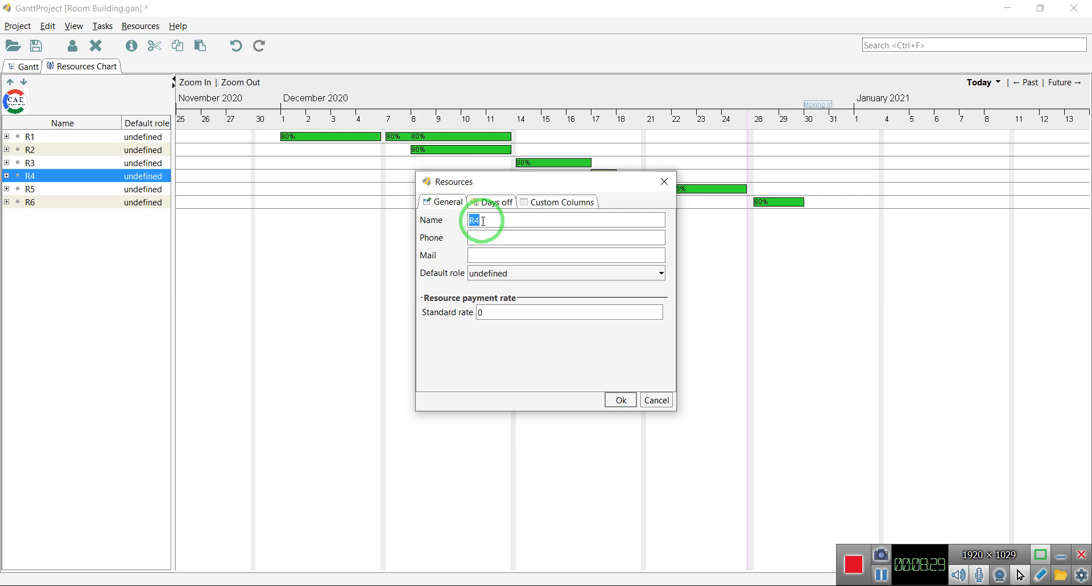
left_click(496, 203)
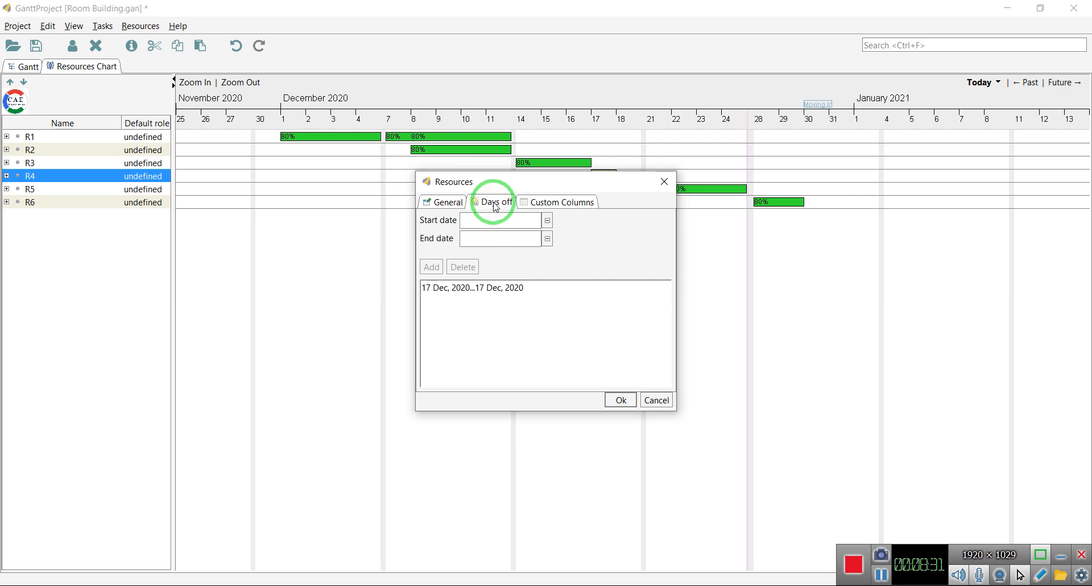
left_click(485, 289)
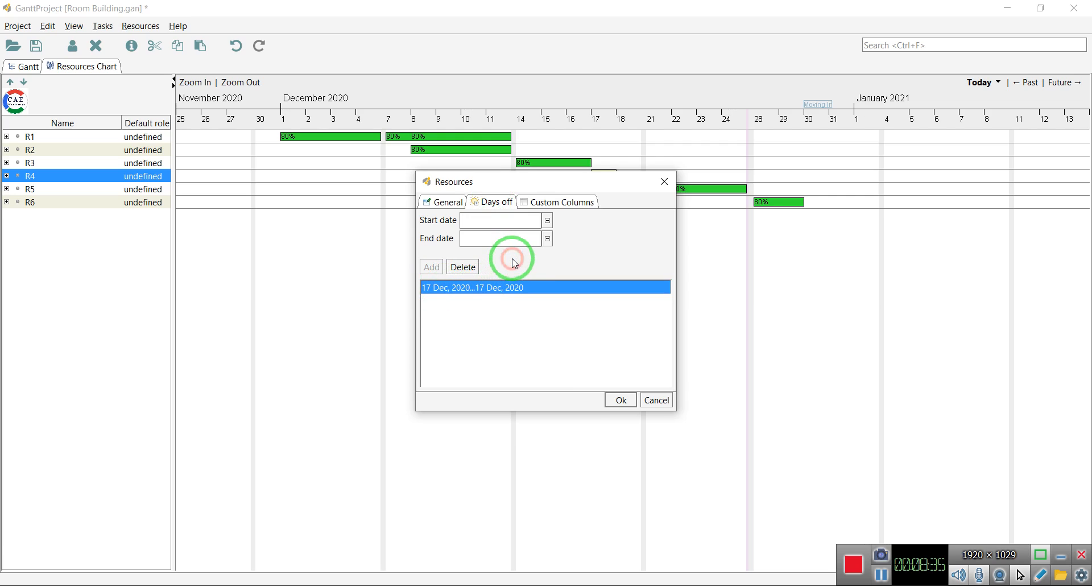
left_click(548, 222)
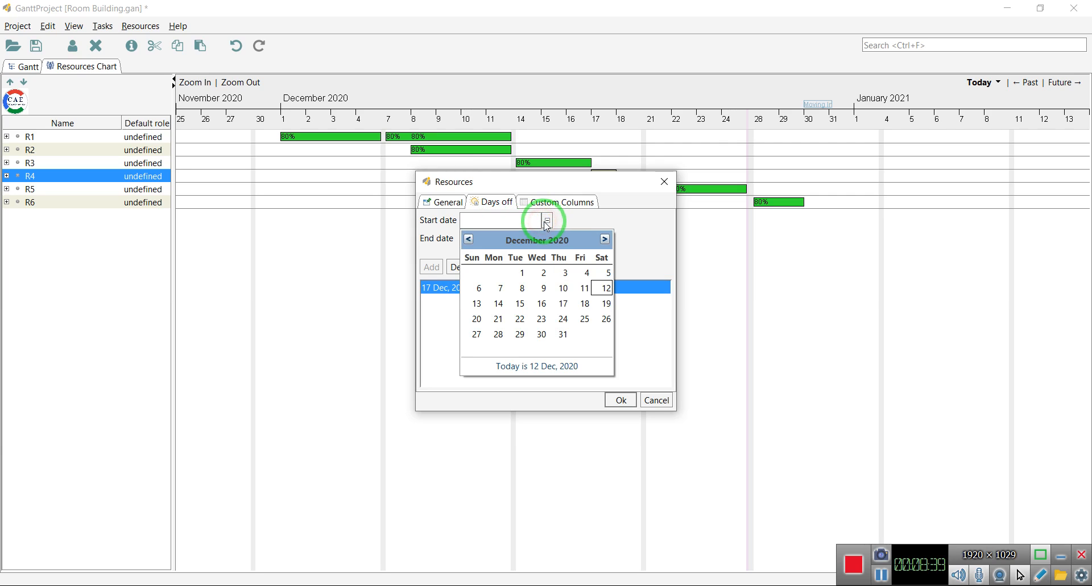
left_click(564, 305)
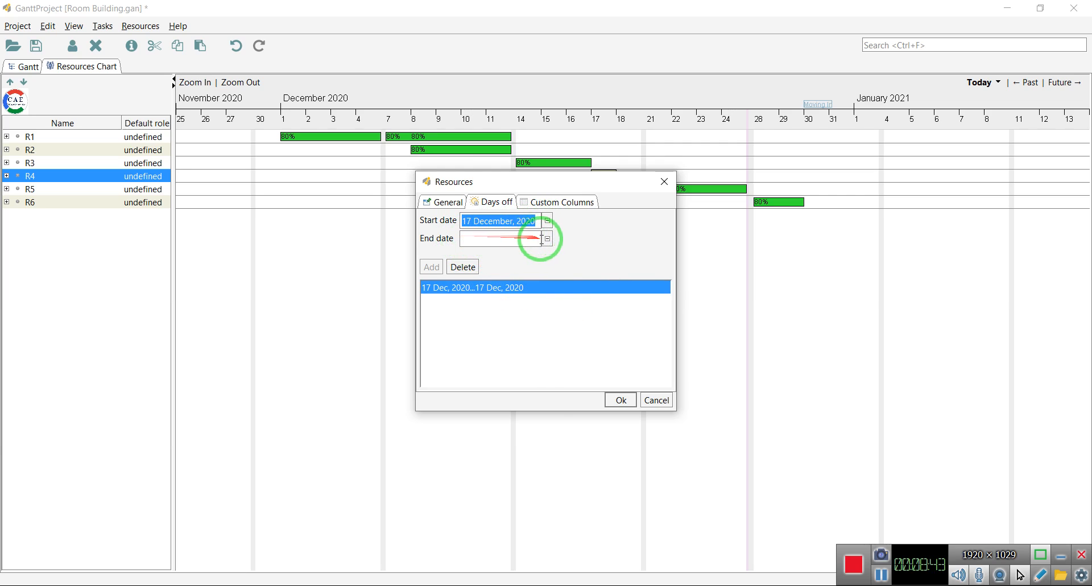
left_click(547, 239)
left_click(563, 322)
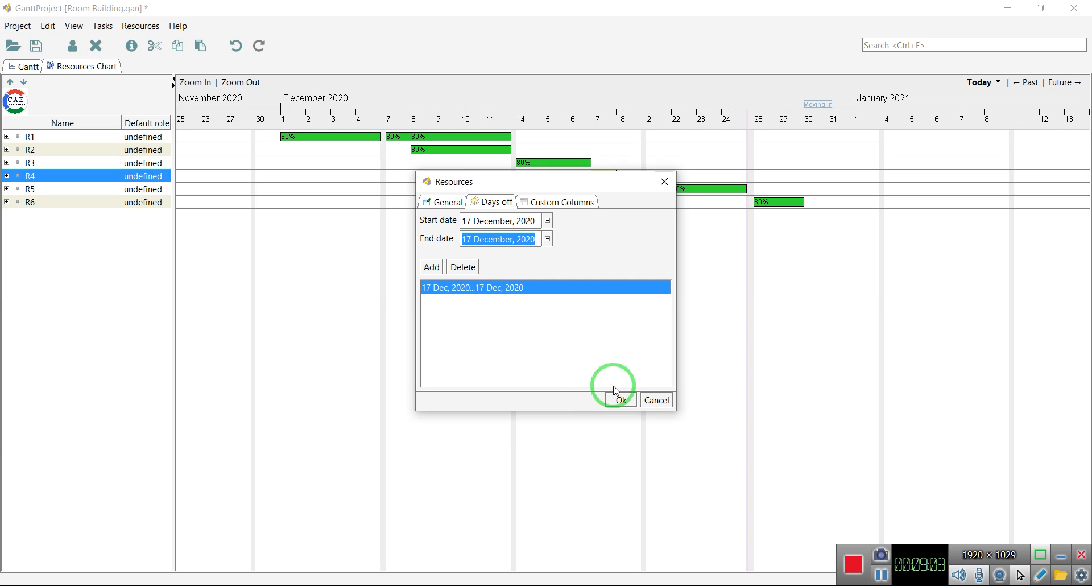
left_click(668, 401)
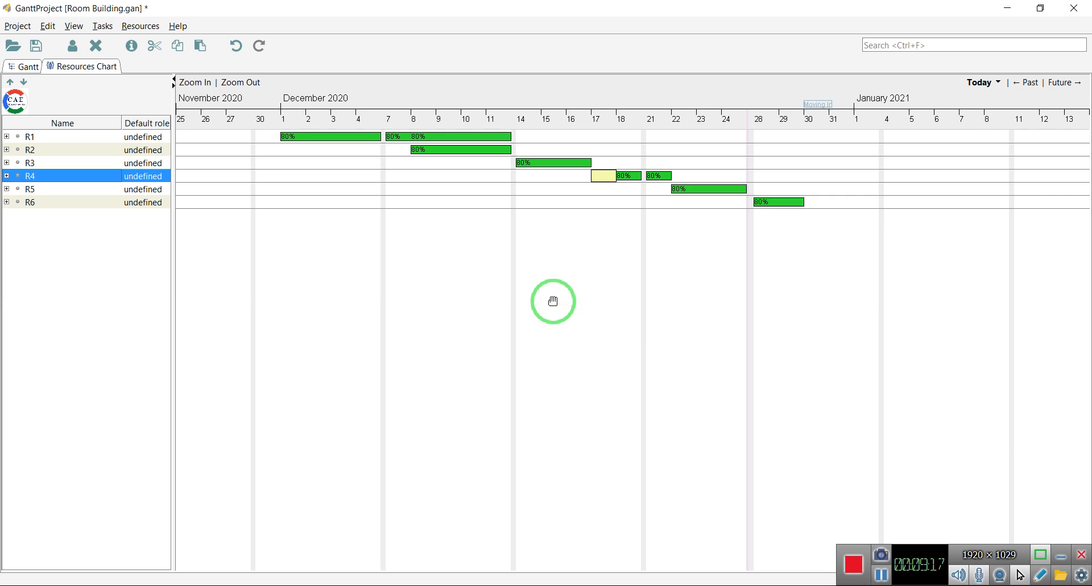
left_click(28, 72)
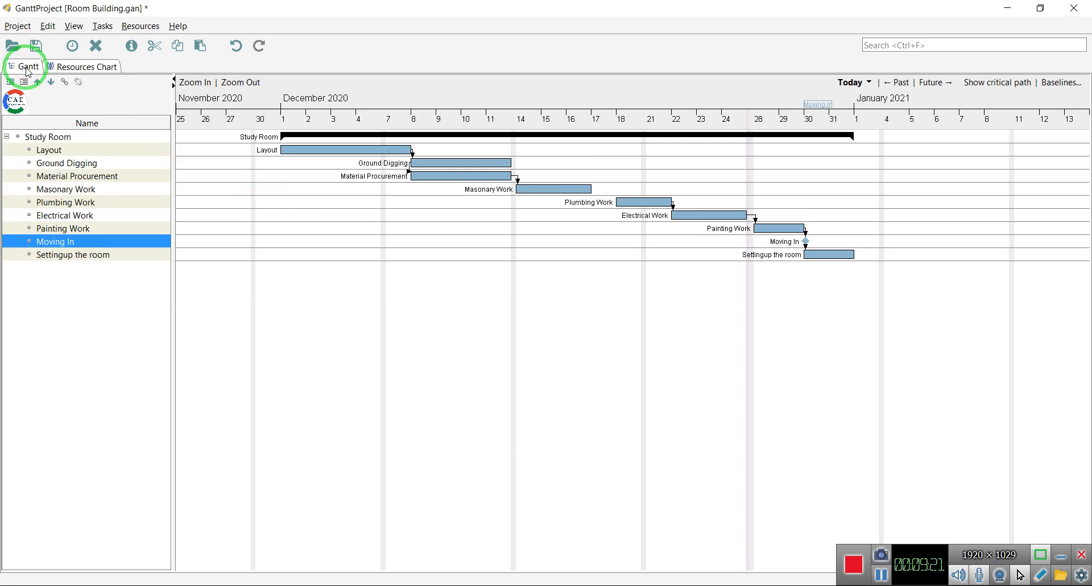